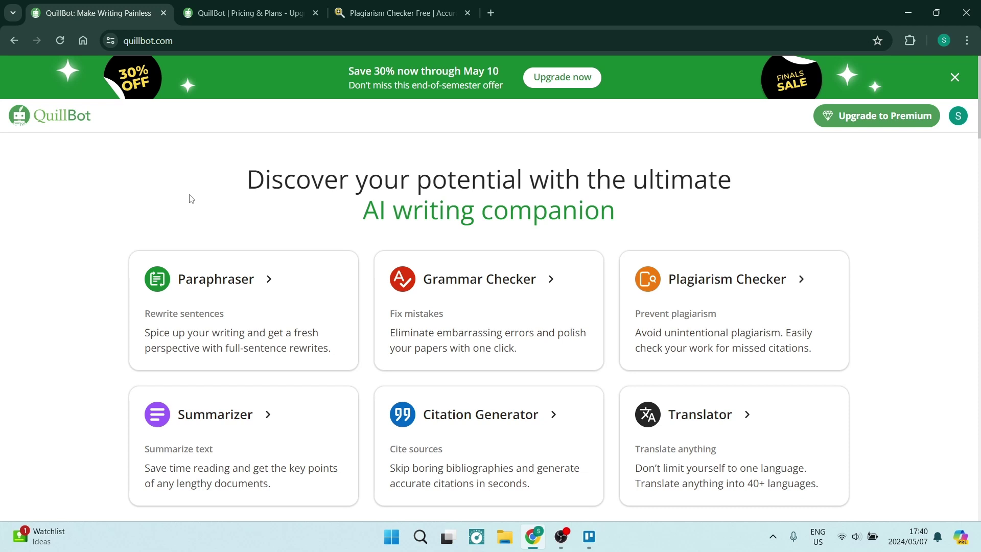
- Paste the 56-word Enchanting Visuals paragraph into the Paraphraser input and select it
{"action": "left_click", "coordinate": [230, 281]}
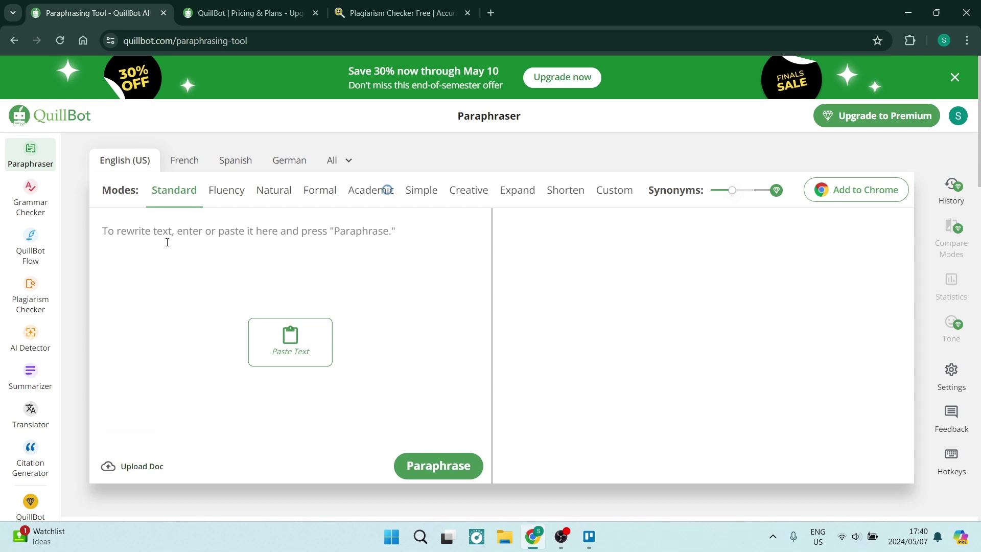
{"action": "type", "text": "Welcome to Enchanting Visuals, where imagination meets reality through the lens of our cameras. As passionate videographers, we specialize in creating awe-inspiring moments that linger in your memory long after the screen fades to black. Whether you’re a filmmaker, a business owner, or a couple celebrating your love story, we’re here to elevate your visual storytelling."}
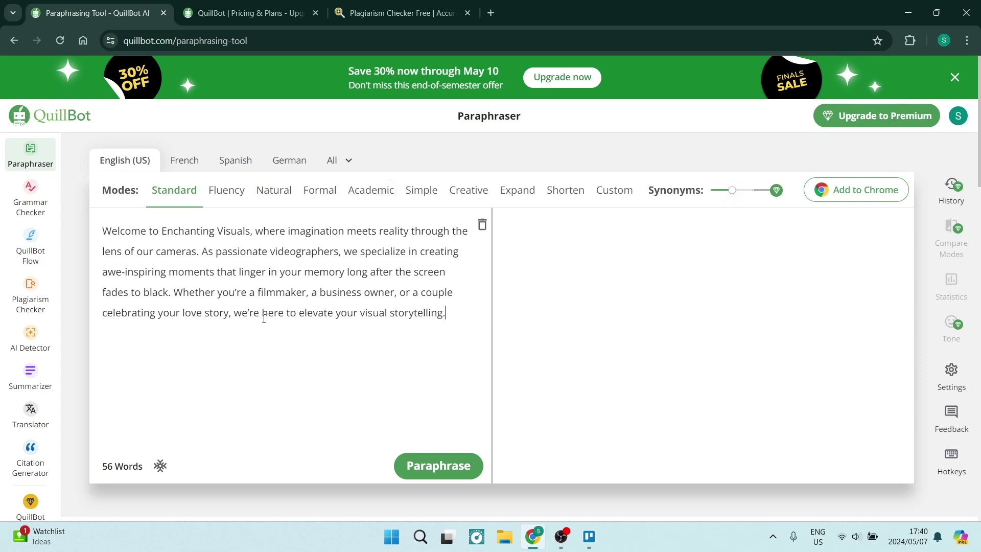
{"action": "left_click_drag", "start_coordinate": [454, 317], "coordinate": [85, 226]}
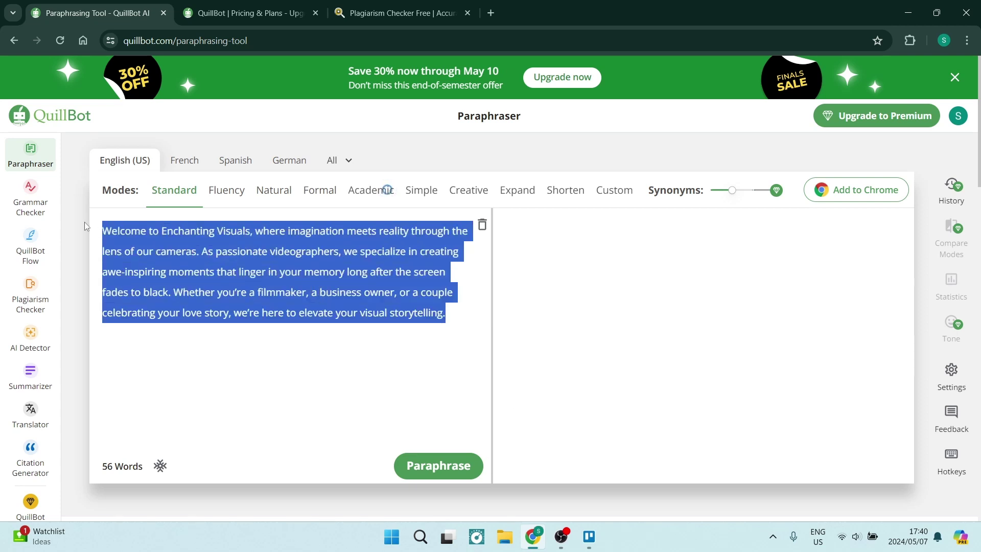
{"action": "left_click", "coordinate": [455, 315]}
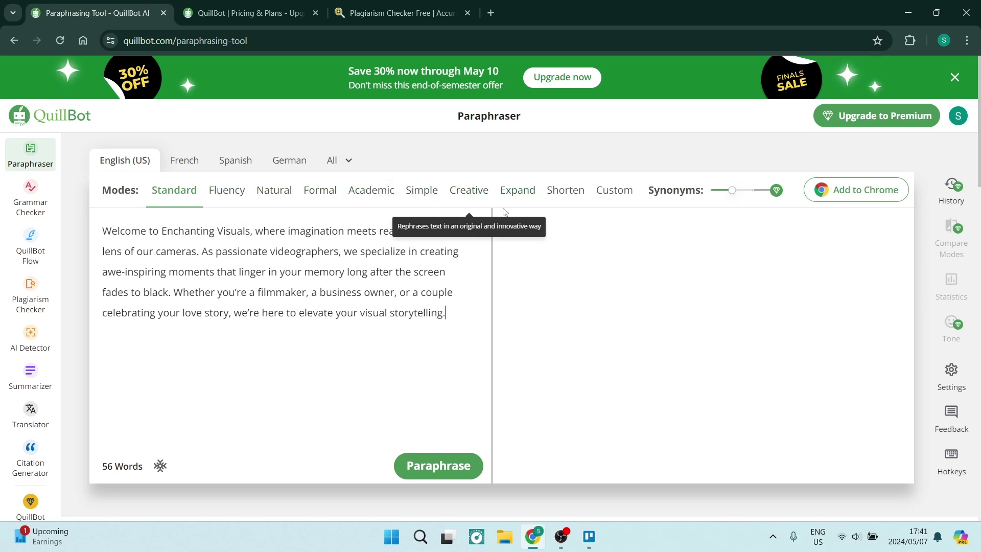
{"action": "left_click", "coordinate": [386, 189]}
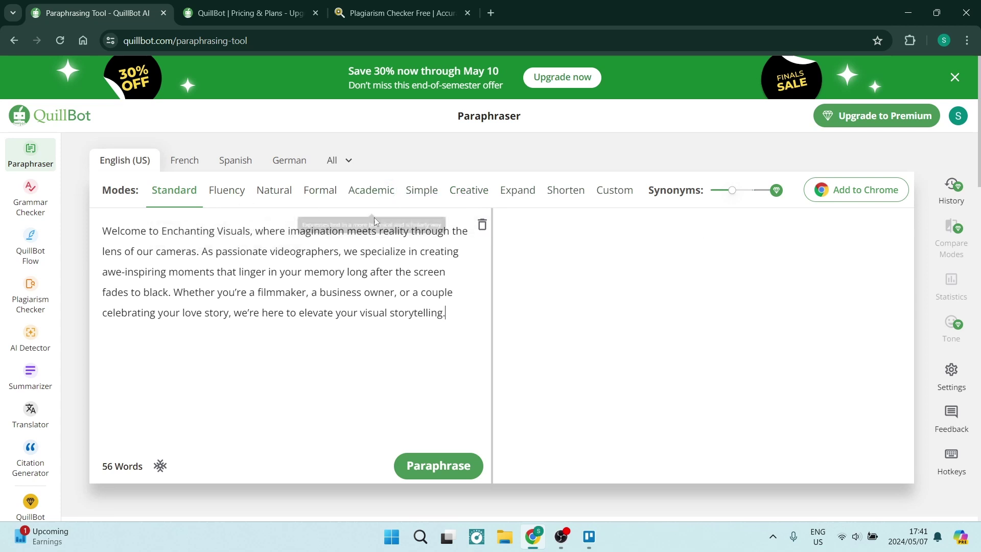
- Run Standard-mode paraphrasing and select the resulting 54-word rewrite
{"action": "left_click", "coordinate": [435, 480]}
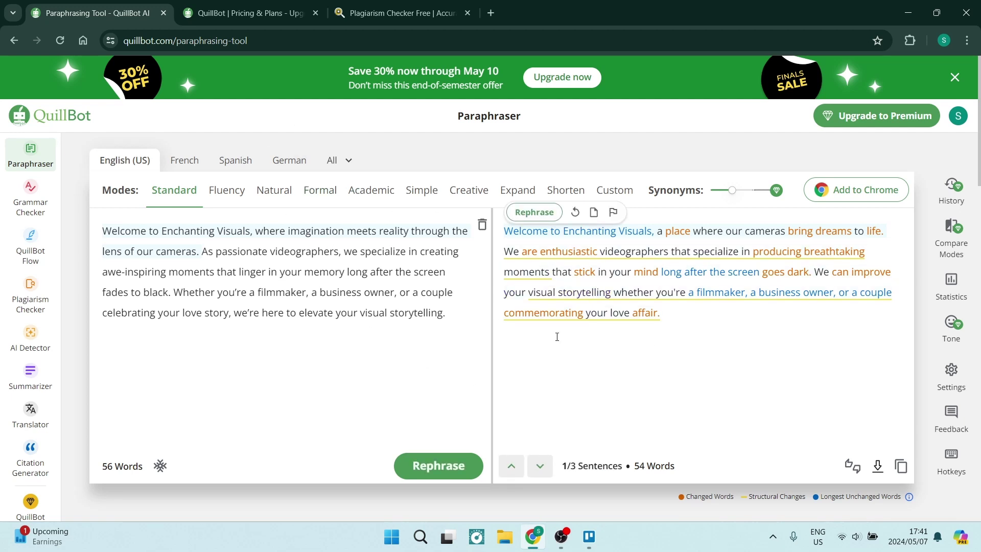
{"action": "left_click_drag", "start_coordinate": [679, 320], "coordinate": [504, 230]}
{"action": "key", "text": "ctrl+c"}
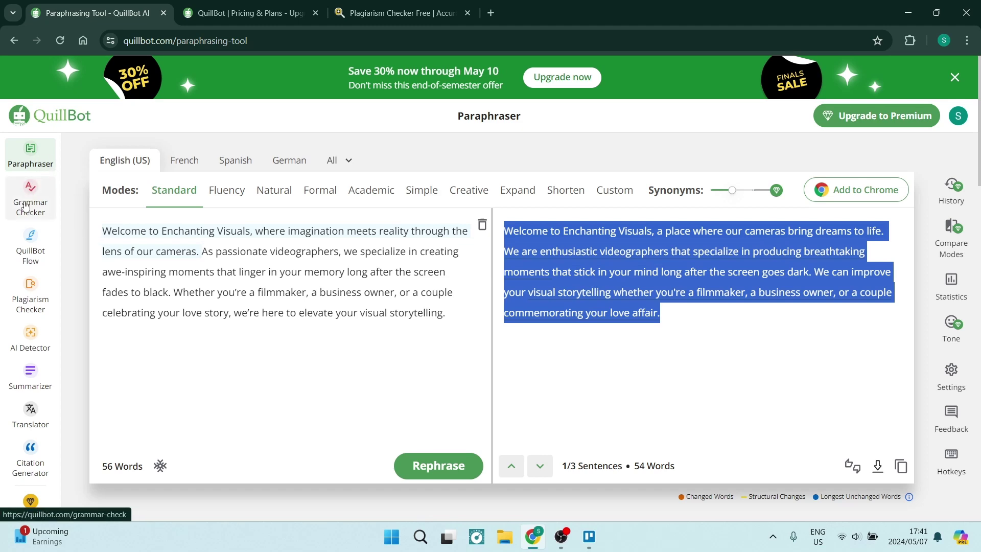
- Look at QuillBot's Plagiarism Checker, then view the Annual, Semi-Annual and Monthly Premium plans
{"action": "left_click", "coordinate": [31, 290]}
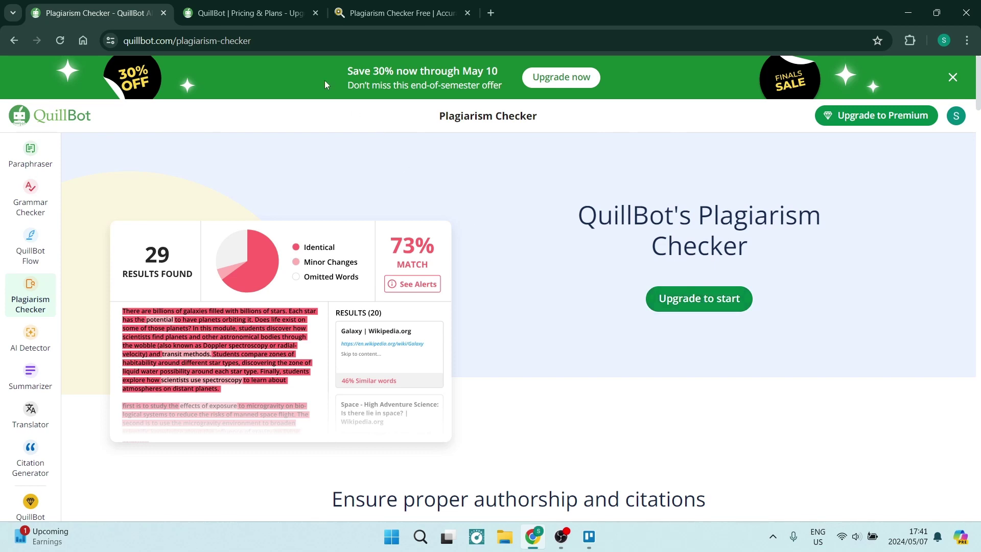
{"action": "left_click", "coordinate": [266, 19]}
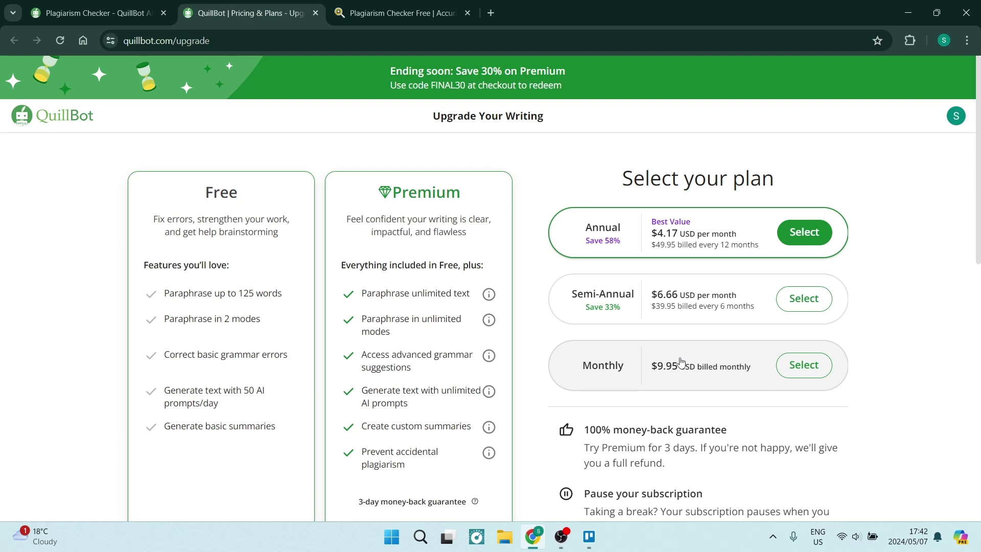
- Go back from the pricing page to the Paraphraser with the original and its 54-word rewrite
{"action": "scroll", "coordinate": [679, 363], "scroll_direction": "down", "scroll_amount": 1}
{"action": "scroll", "coordinate": [679, 364], "scroll_direction": "up", "scroll_amount": 1}
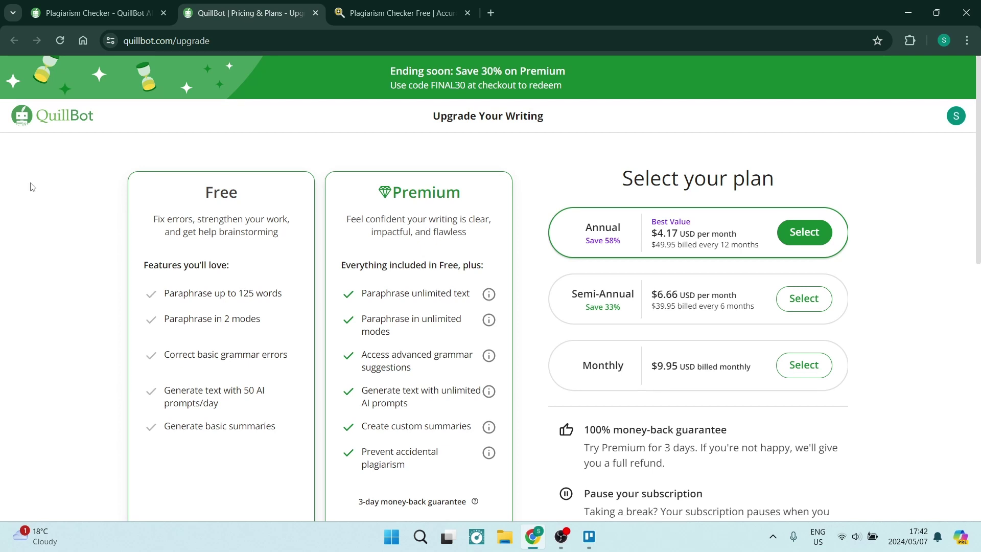
{"action": "left_click", "coordinate": [73, 14]}
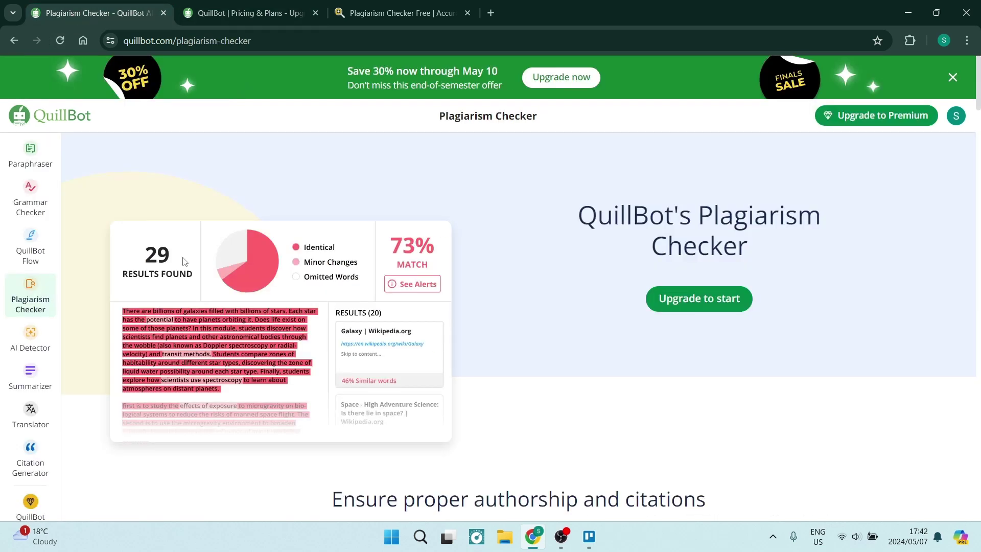
{"action": "left_click", "coordinate": [15, 44]}
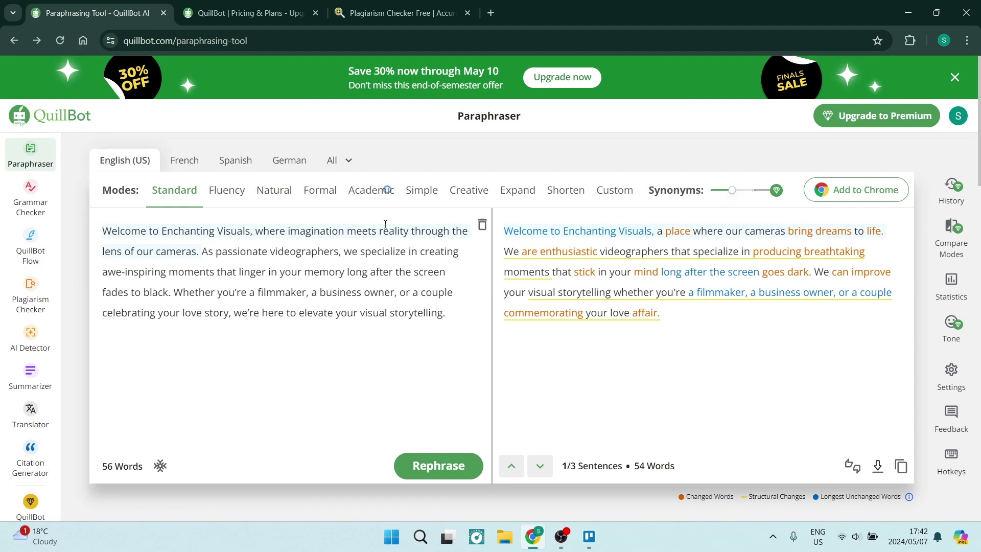
- Paste the 54-word paraphrased paragraph into plagiarismdetector.net's text box
{"action": "left_click", "coordinate": [378, 14]}
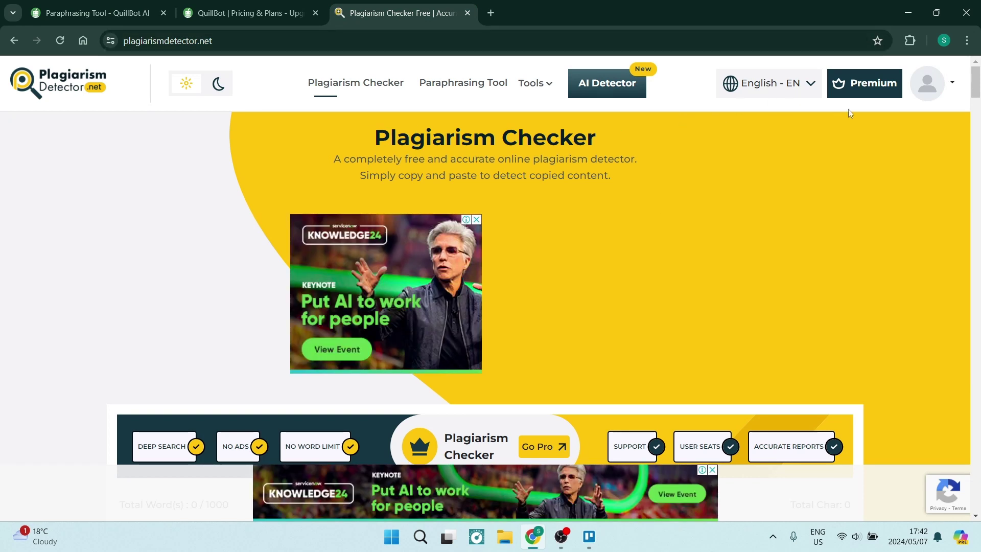
{"action": "scroll", "coordinate": [491, 240], "scroll_direction": "down", "scroll_amount": 5}
{"action": "scroll", "coordinate": [487, 251], "scroll_direction": "down", "scroll_amount": 2}
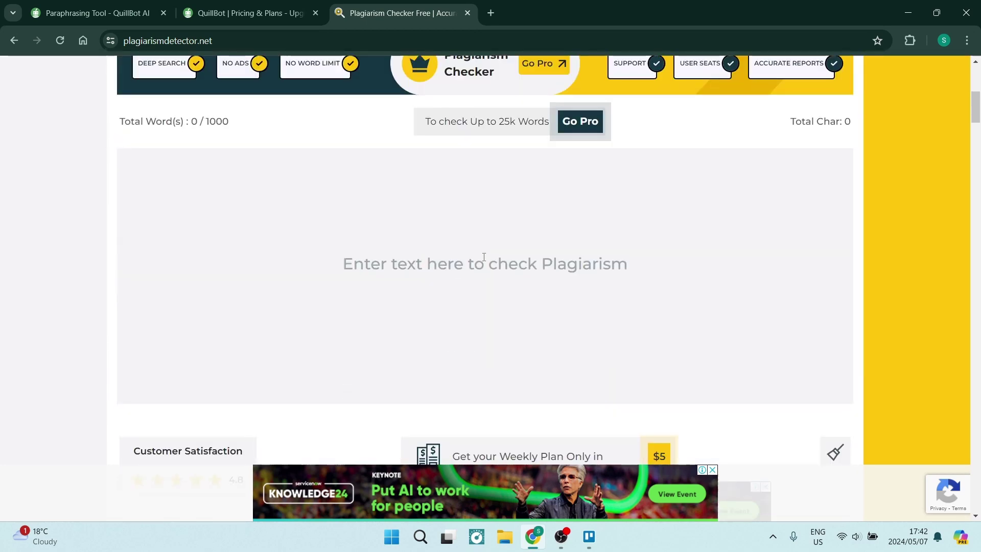
{"action": "left_click", "coordinate": [483, 257]}
{"action": "key", "text": "ctrl+v"}
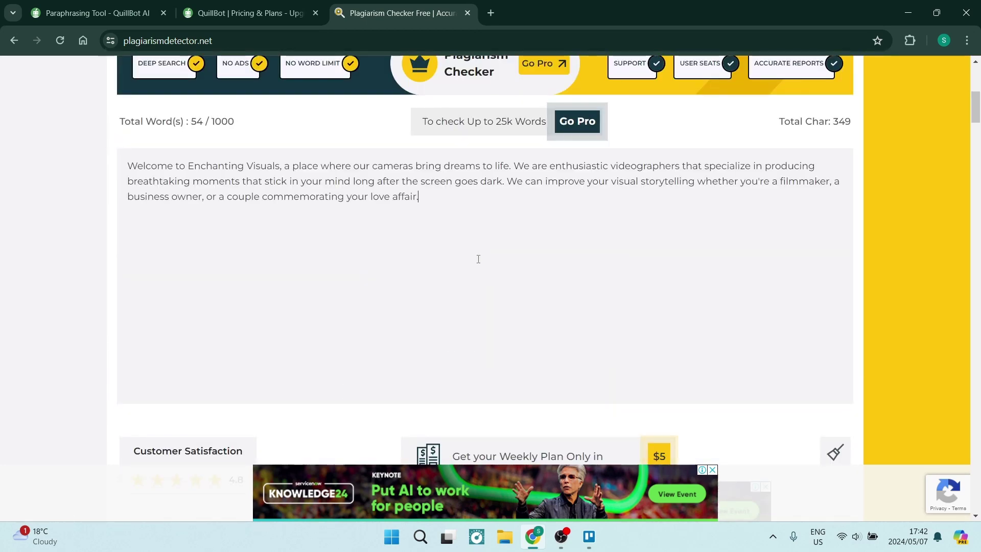
- Start Check Plagiarism on the pasted rewrite and follow the scan progress
{"action": "scroll", "coordinate": [478, 270], "scroll_direction": "down", "scroll_amount": 2}
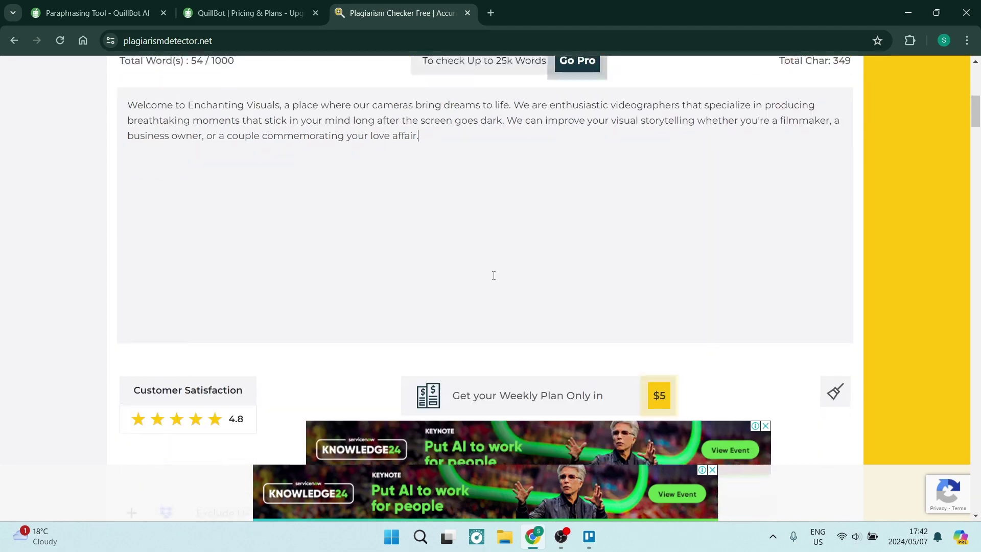
{"action": "scroll", "coordinate": [490, 273], "scroll_direction": "up", "scroll_amount": 3}
{"action": "scroll", "coordinate": [493, 275], "scroll_direction": "up", "scroll_amount": 3}
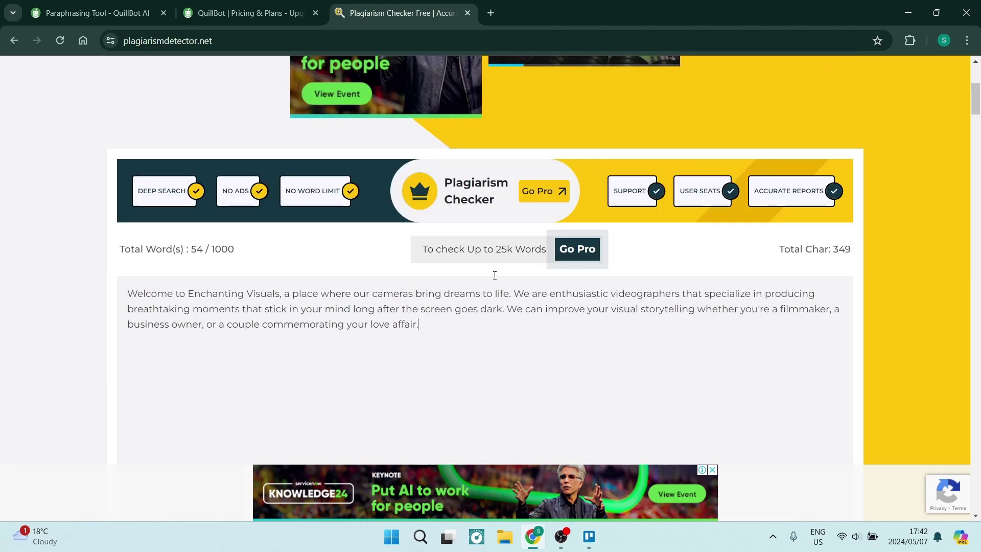
{"action": "scroll", "coordinate": [511, 327], "scroll_direction": "up", "scroll_amount": 4}
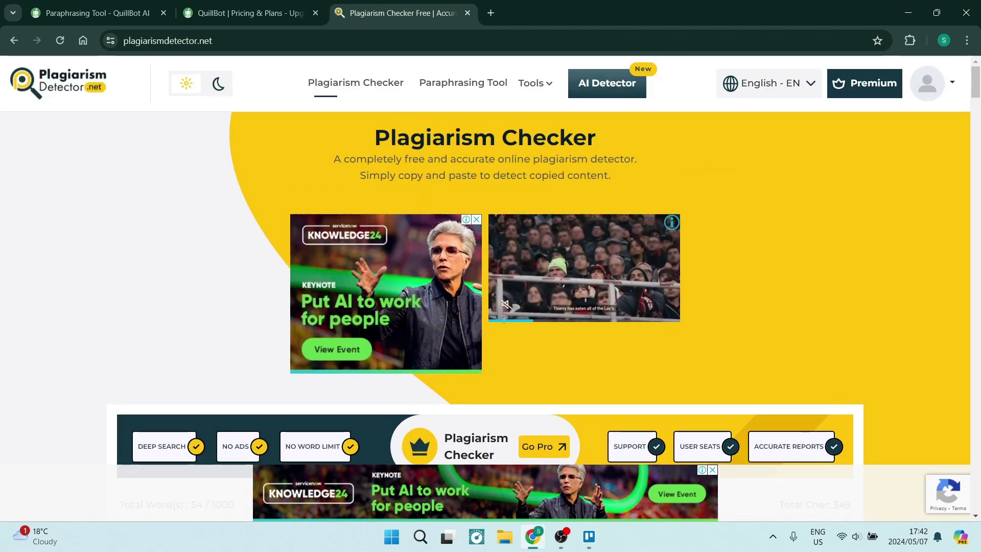
{"action": "scroll", "coordinate": [504, 319], "scroll_direction": "down", "scroll_amount": 6}
{"action": "scroll", "coordinate": [504, 319], "scroll_direction": "down", "scroll_amount": 8}
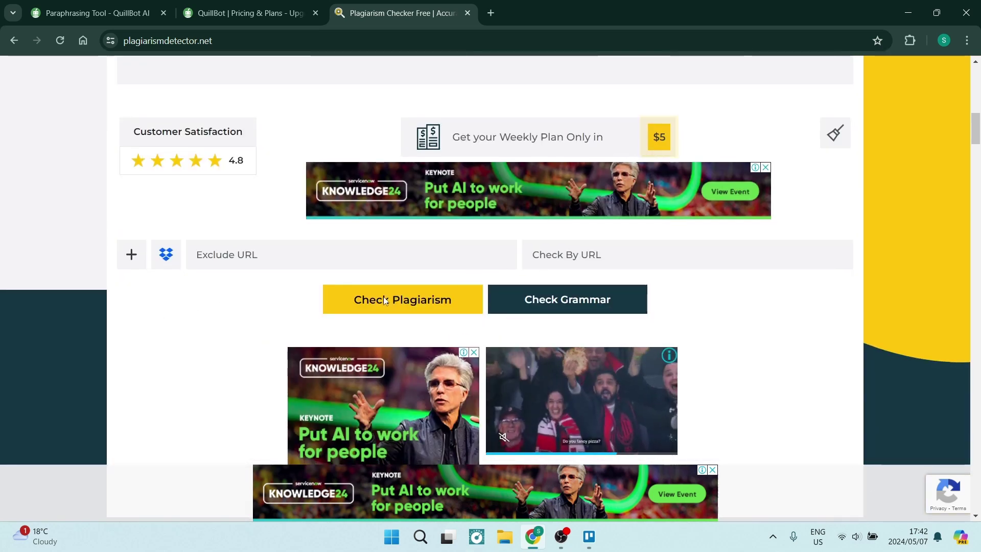
{"action": "left_click", "coordinate": [414, 303]}
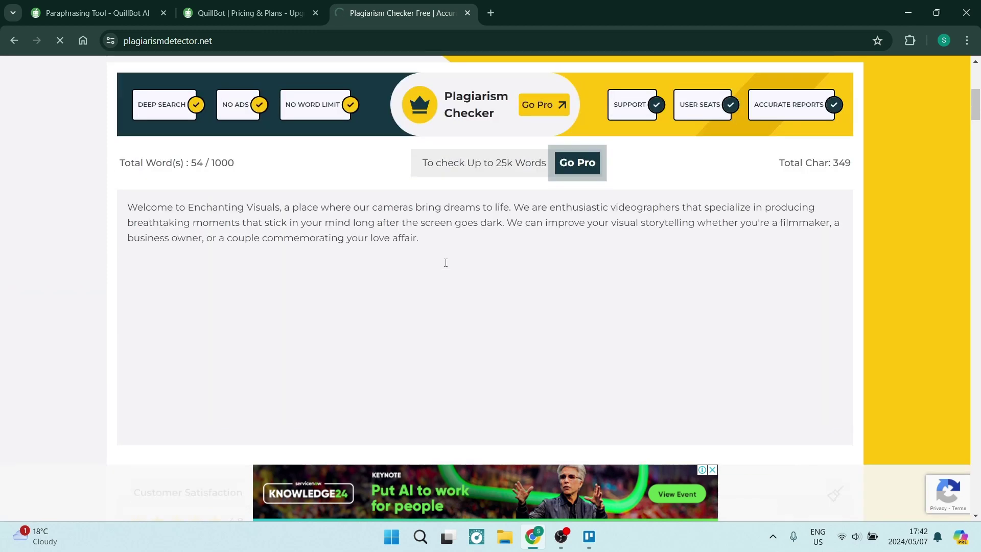
{"action": "scroll", "coordinate": [463, 286], "scroll_direction": "down", "scroll_amount": 7}
{"action": "scroll", "coordinate": [464, 290], "scroll_direction": "down", "scroll_amount": 14}
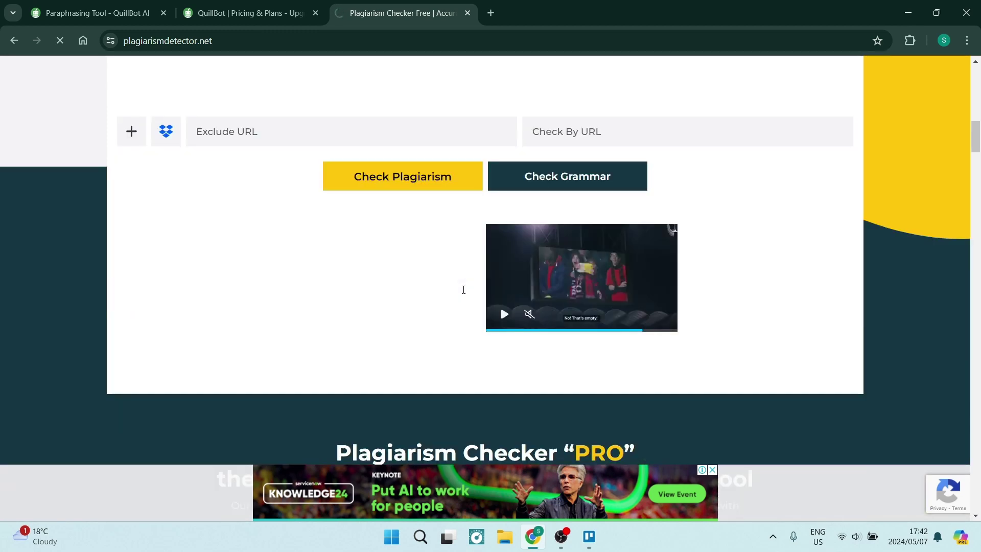
{"action": "scroll", "coordinate": [463, 290], "scroll_direction": "down", "scroll_amount": 6}
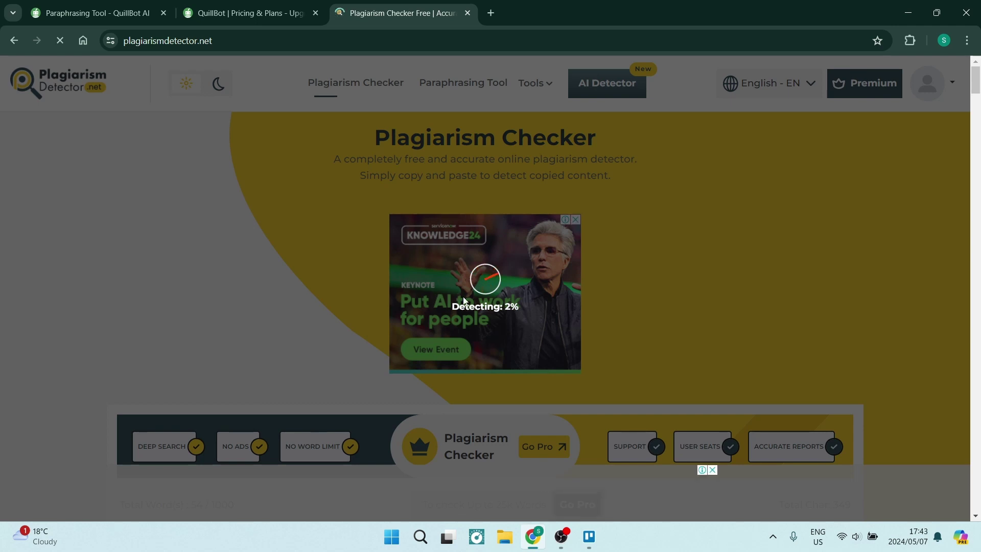
- Back in QuillBot, select the original Enchanting Visuals paragraph and compare it with the rewrite
{"action": "left_click", "coordinate": [106, 10]}
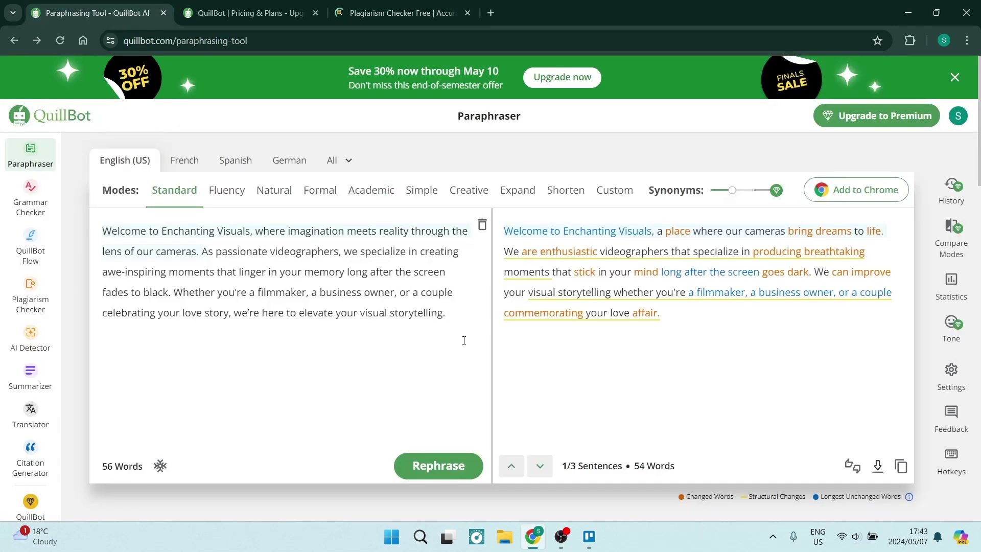
{"action": "left_click_drag", "start_coordinate": [469, 321], "coordinate": [40, 245]}
{"action": "left_click", "coordinate": [696, 335]}
{"action": "mouse_move", "coordinate": [611, 236]}
- Return to the scan report and highlight the 0% plagiarized and 100% unique scores
{"action": "mouse_move", "coordinate": [675, 263]}
{"action": "left_click", "coordinate": [378, 16]}
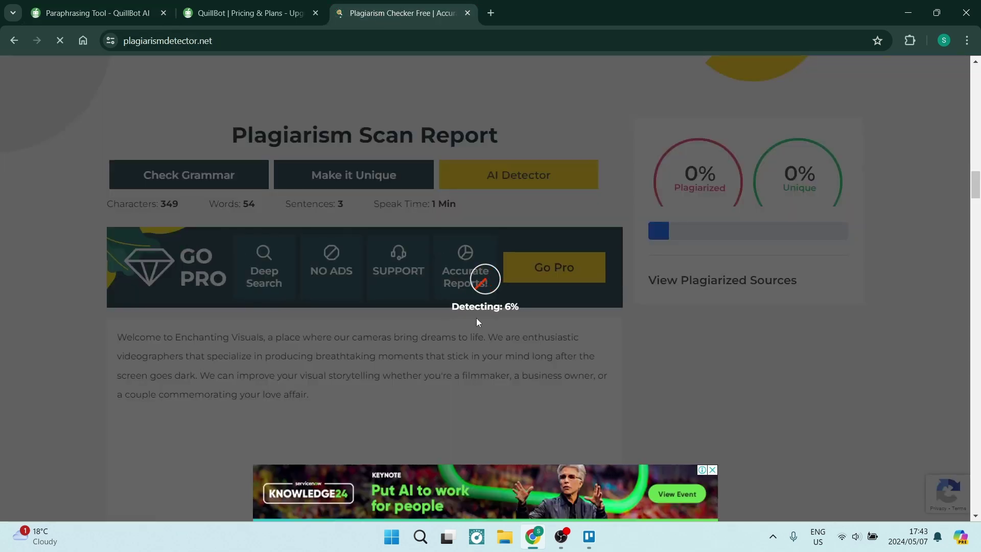
{"action": "scroll", "coordinate": [488, 323], "scroll_direction": "down", "scroll_amount": 1}
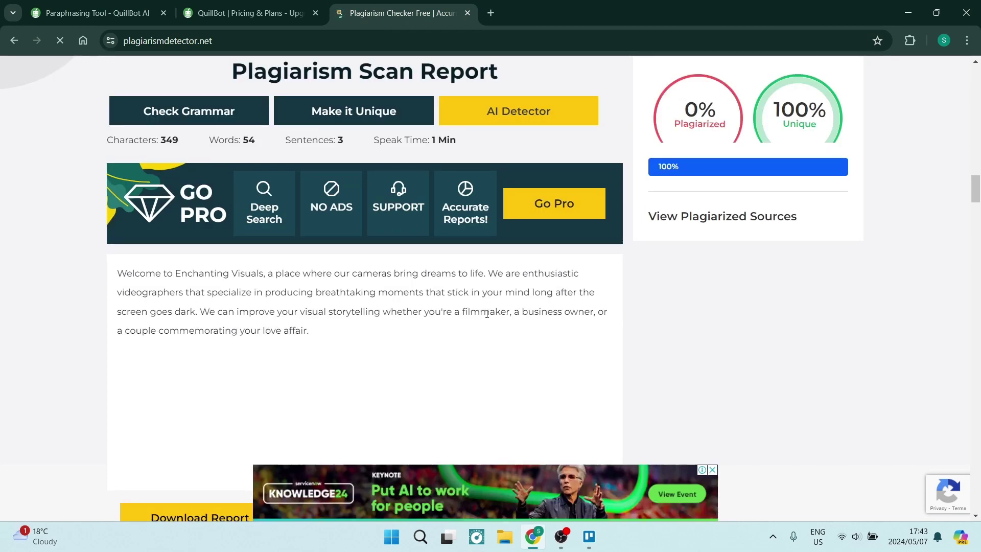
{"action": "scroll", "coordinate": [506, 296], "scroll_direction": "up", "scroll_amount": 4}
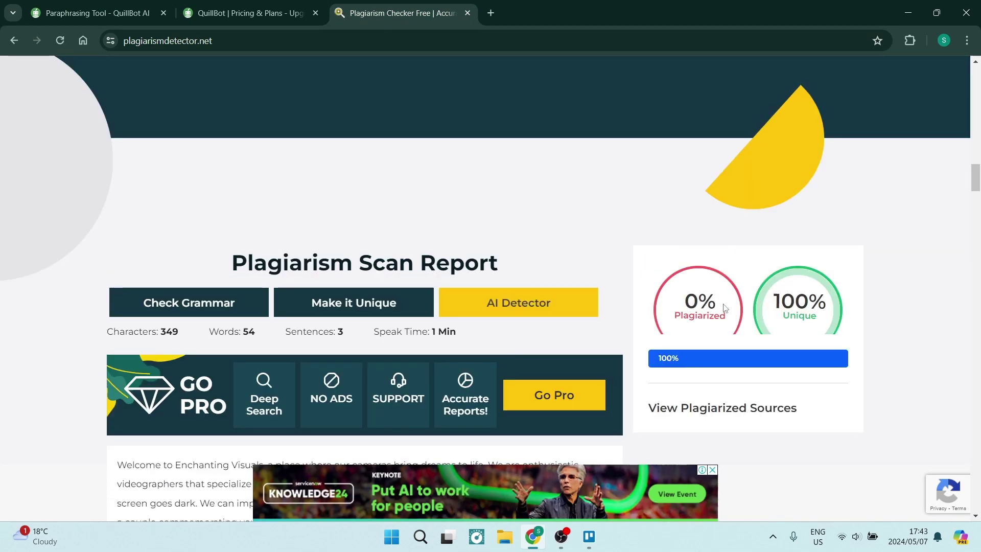
{"action": "left_click_drag", "start_coordinate": [718, 303], "coordinate": [686, 305]}
{"action": "left_click", "coordinate": [714, 335]}
{"action": "left_click_drag", "start_coordinate": [776, 303], "coordinate": [828, 313]}
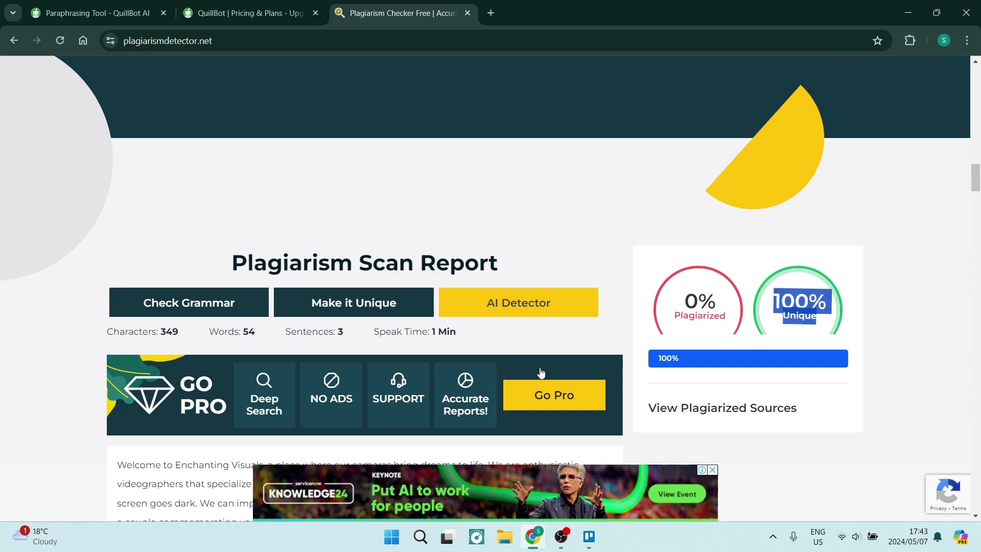
- Highlight the checked 54-word paragraph in the report and review the finished results
{"action": "scroll", "coordinate": [466, 374], "scroll_direction": "down", "scroll_amount": 6}
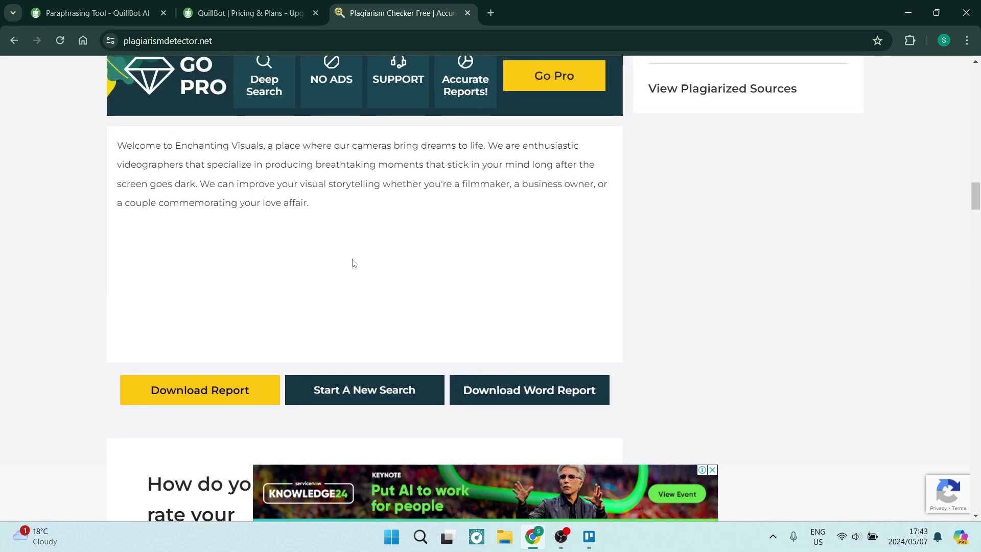
{"action": "left_click_drag", "start_coordinate": [338, 209], "coordinate": [118, 141]}
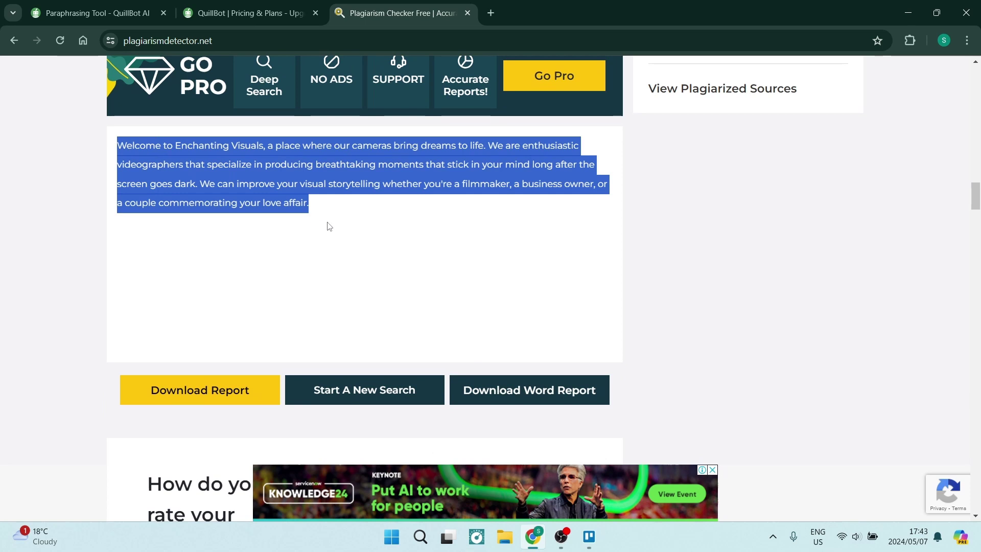
{"action": "left_click", "coordinate": [346, 213]}
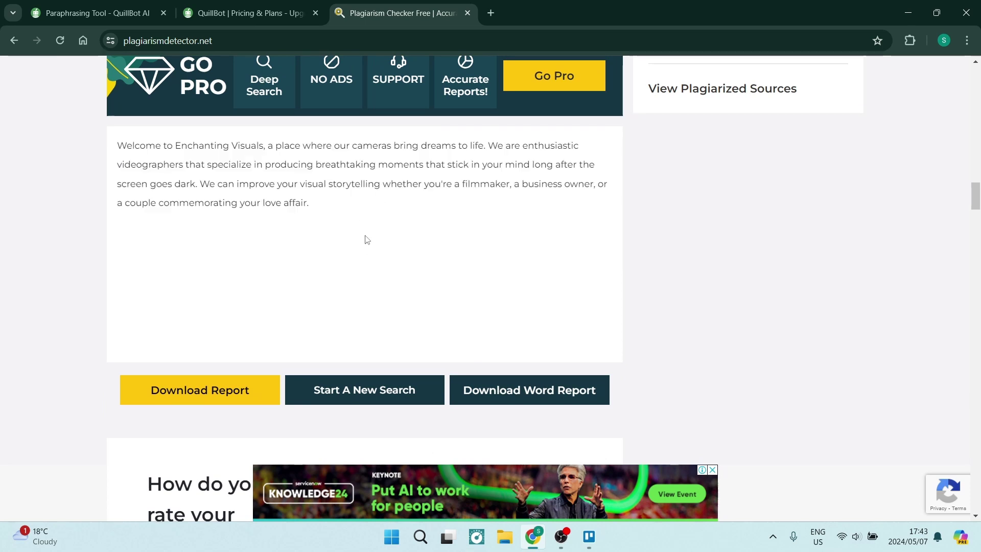
{"action": "scroll", "coordinate": [397, 270], "scroll_direction": "up", "scroll_amount": 5}
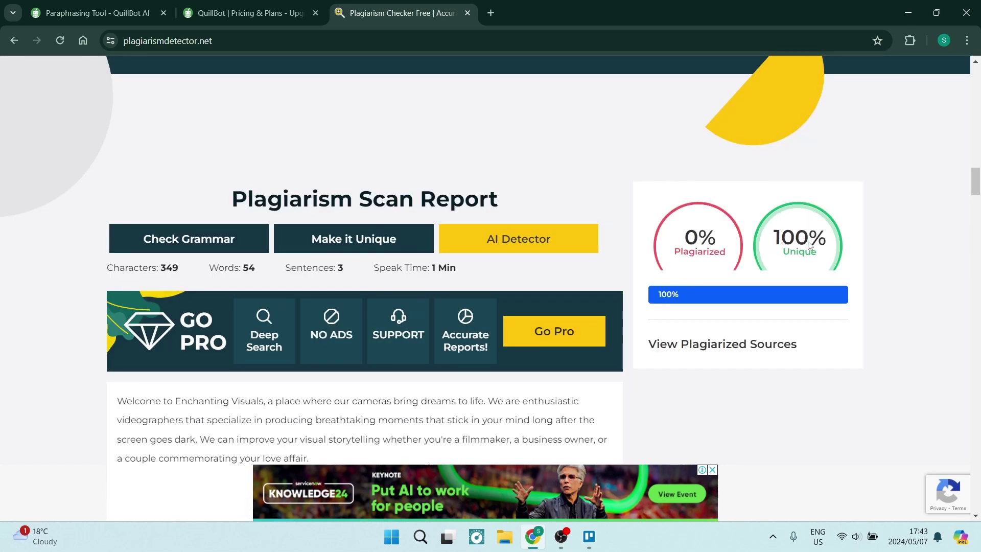
{"action": "scroll", "coordinate": [456, 397], "scroll_direction": "down", "scroll_amount": 4}
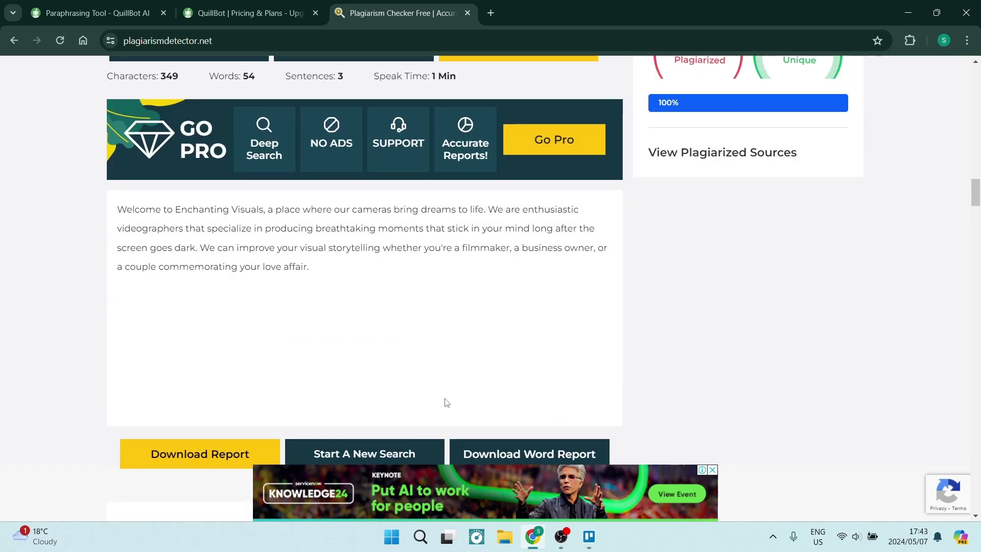
{"action": "scroll", "coordinate": [445, 401], "scroll_direction": "up", "scroll_amount": 1}
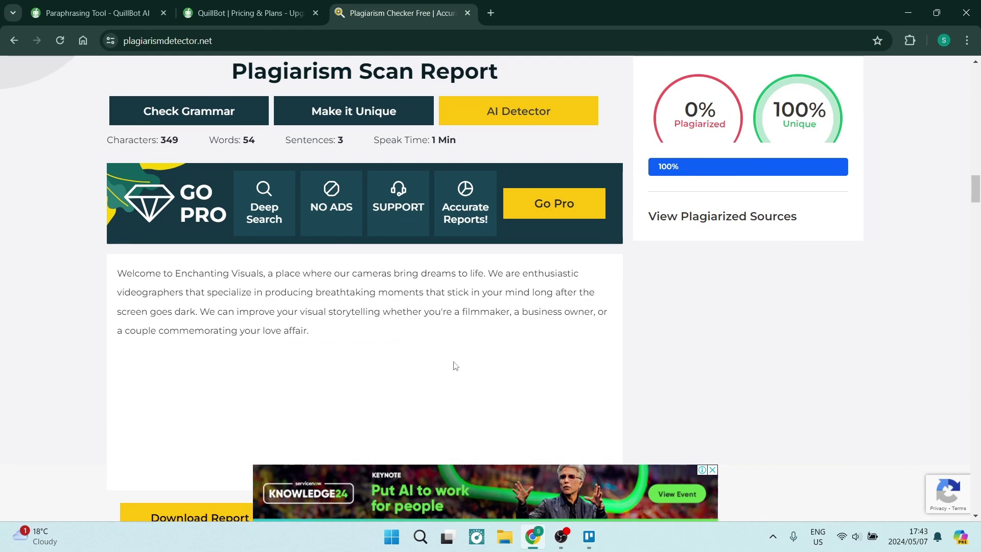
{"action": "scroll", "coordinate": [442, 336], "scroll_direction": "up", "scroll_amount": 7}
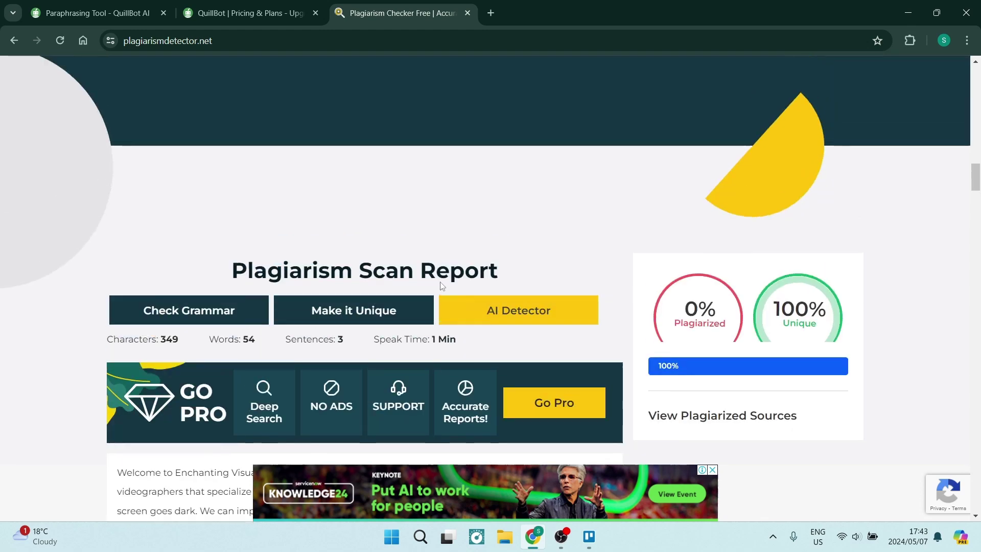
{"action": "scroll", "coordinate": [441, 285], "scroll_direction": "down", "scroll_amount": 6}
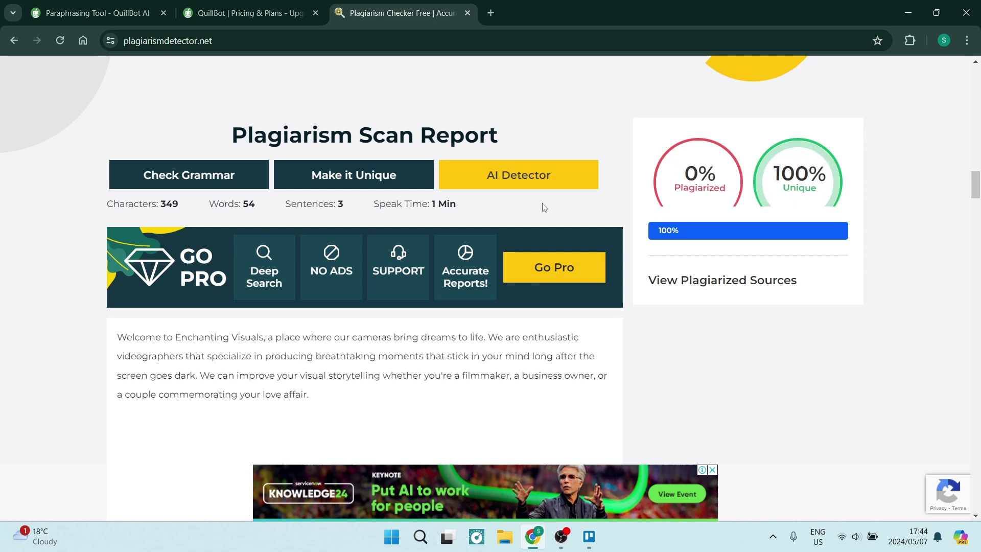
- Revisit the paraphrased text in QuillBot, then bring up the Premium Pricing & Plans page again
{"action": "left_click", "coordinate": [106, 14]}
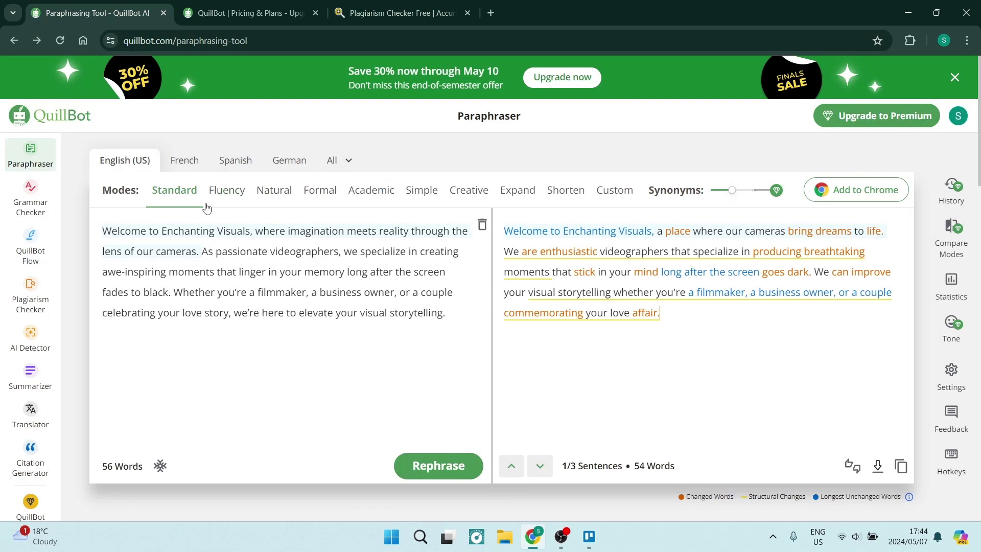
{"action": "left_click_drag", "start_coordinate": [459, 316], "coordinate": [88, 230]}
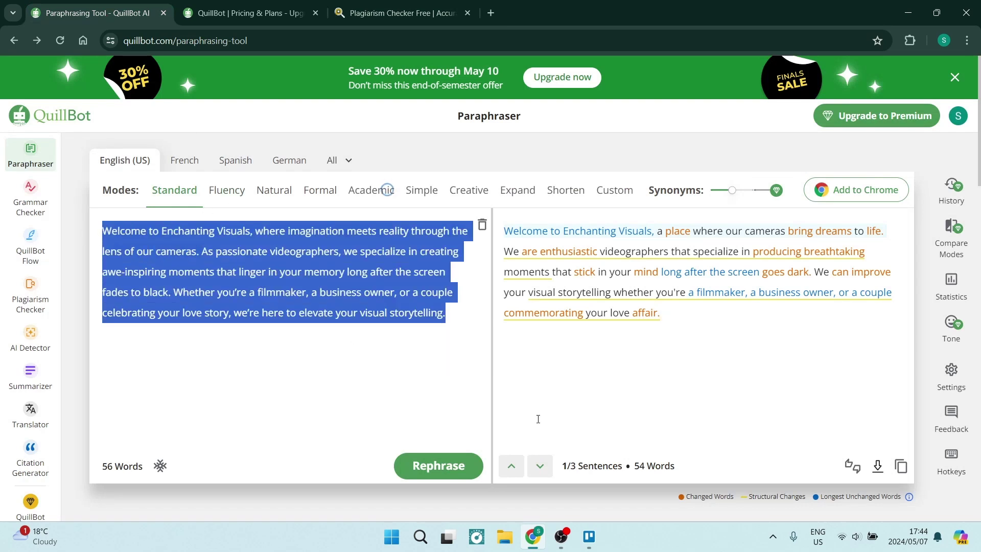
{"action": "left_click", "coordinate": [540, 312]}
{"action": "left_click", "coordinate": [720, 334]}
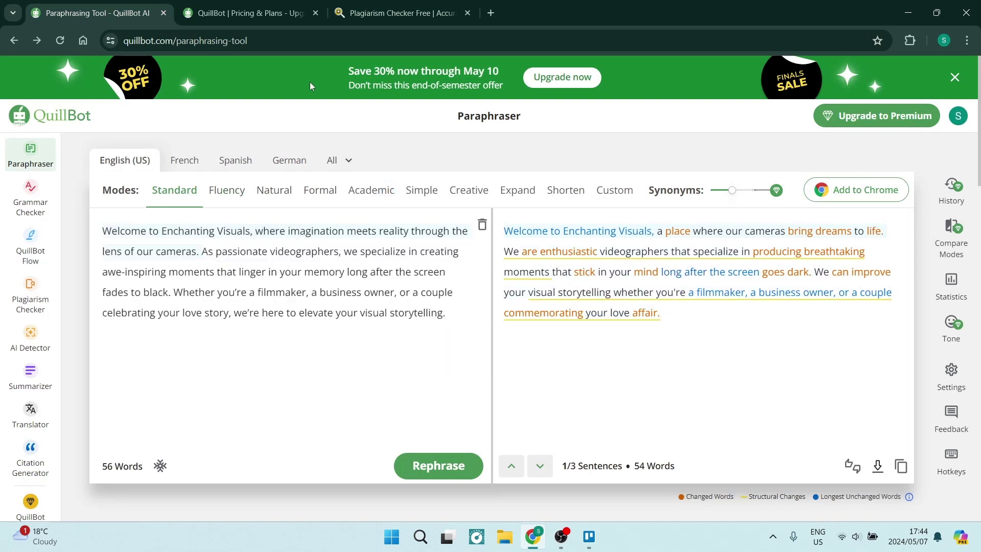
{"action": "left_click", "coordinate": [246, 14]}
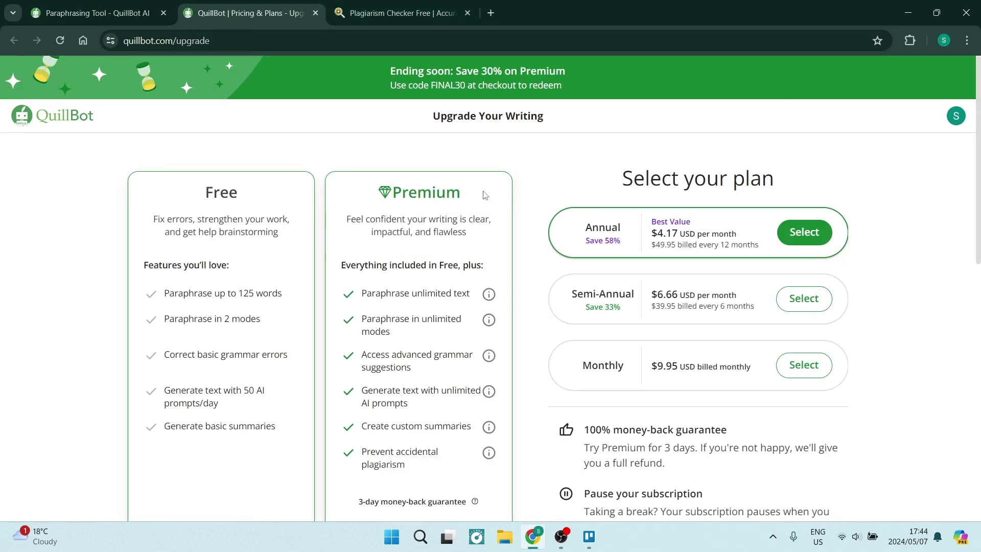